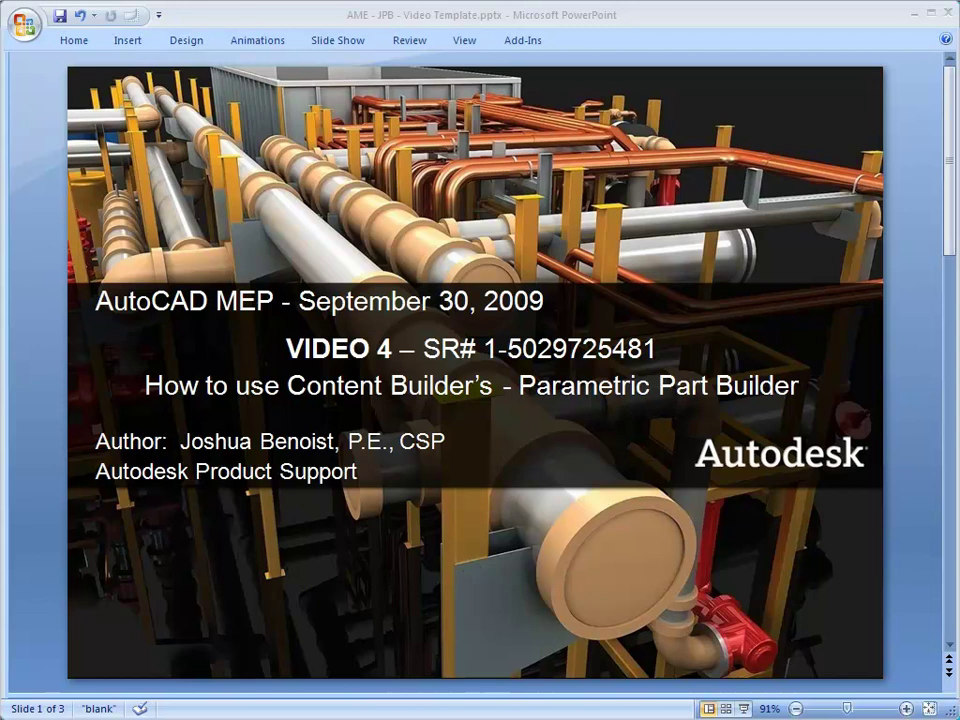
- Scroll past the PowerPoint title slide to reach the 40RM drawing in AutoCAD MEP
scroll(951, 611, "down", 1)
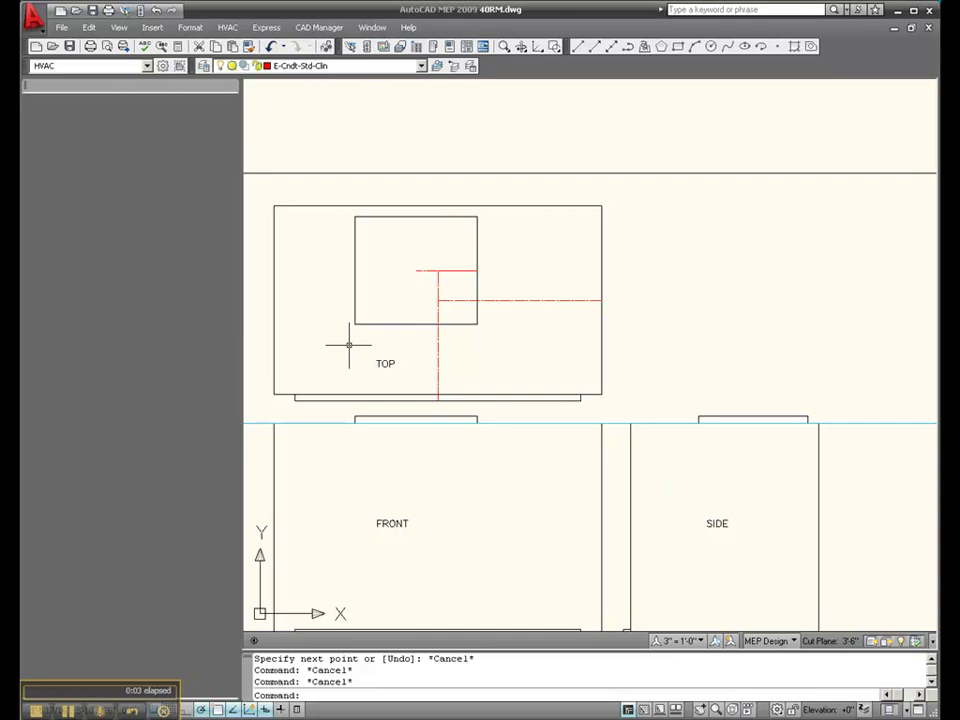
scroll(347, 345, "down", 2)
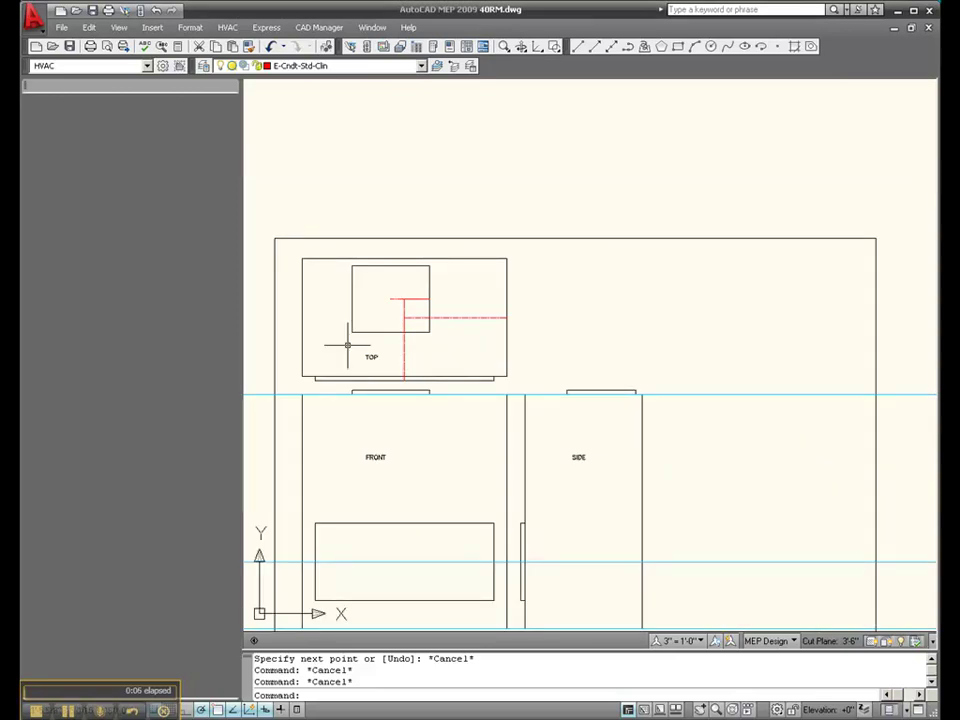
scroll(347, 345, "down", 2)
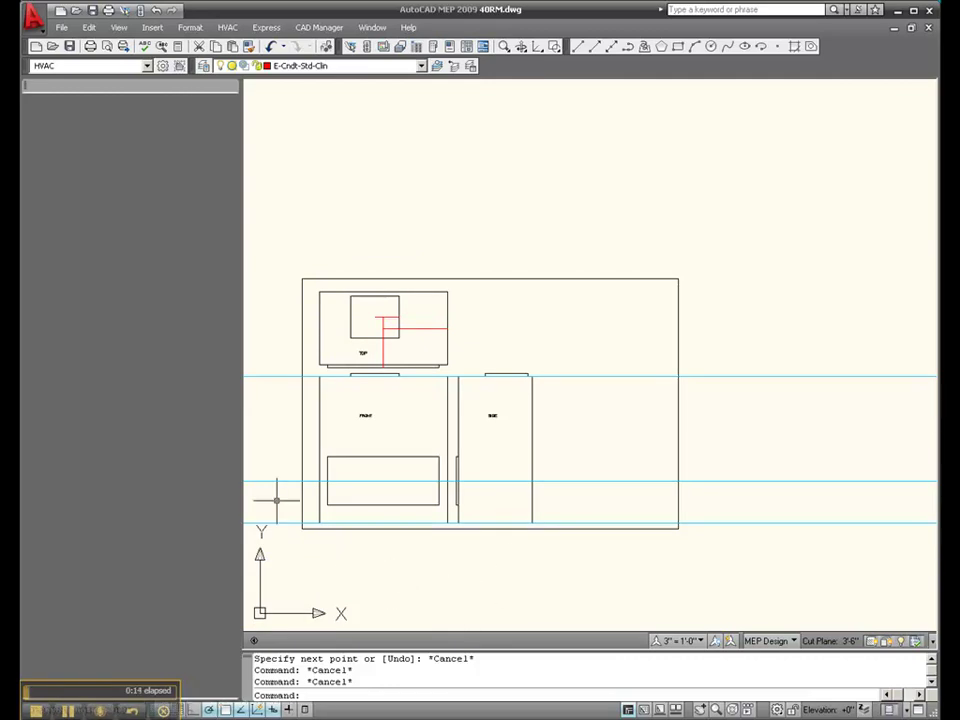
scroll(274, 462, "up", 2)
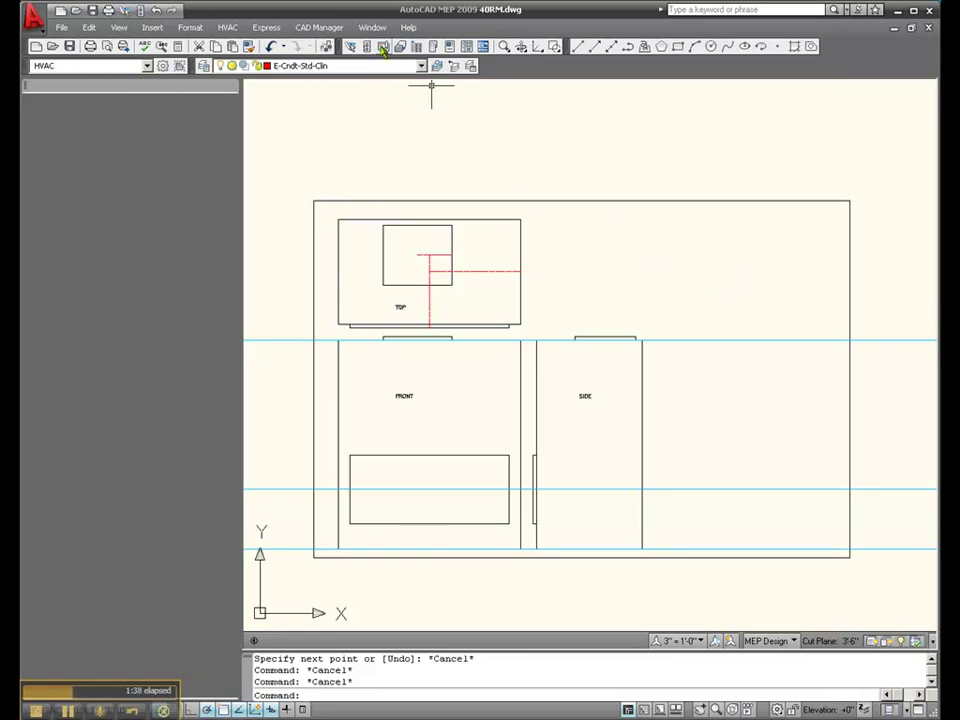
left_click(372, 27)
left_click(405, 445)
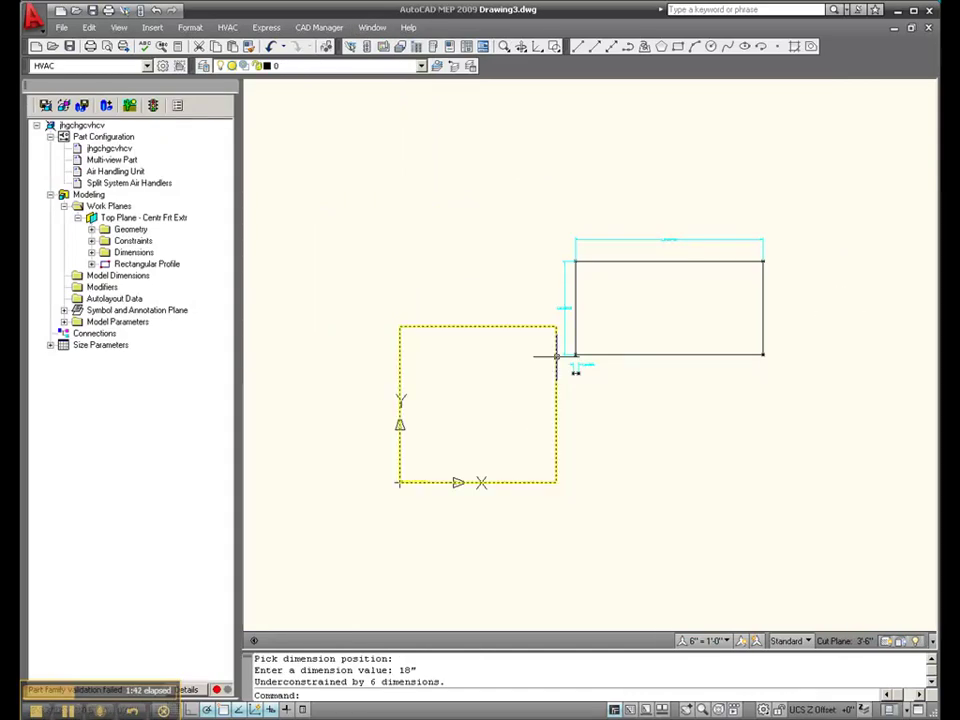
scroll(678, 301, "up", 2)
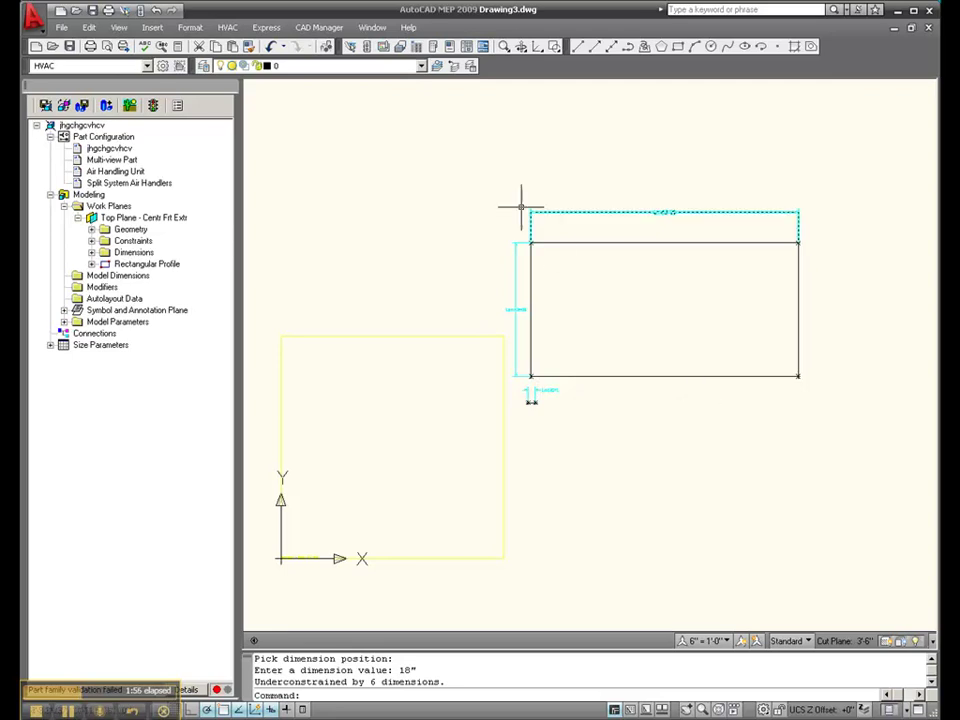
left_click(373, 28)
left_click(427, 425)
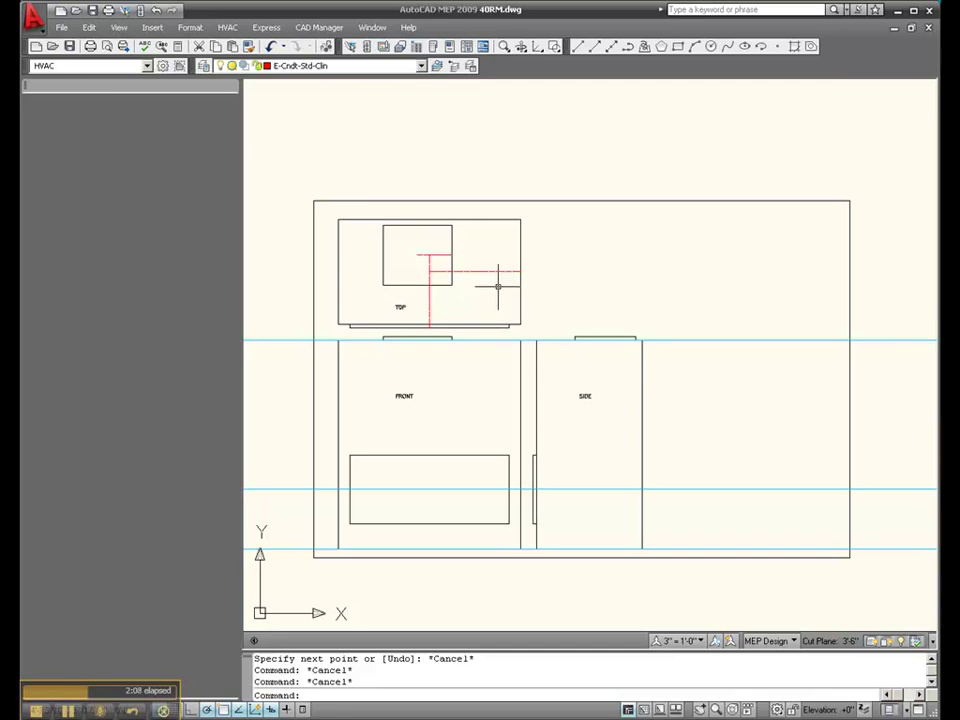
mouse_move(491, 271)
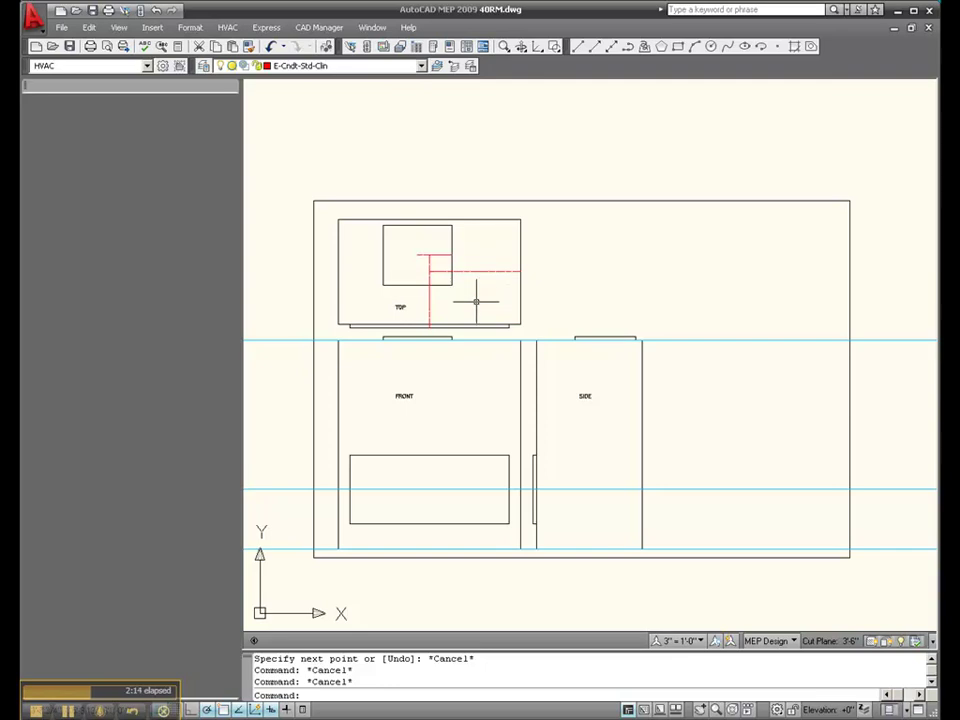
scroll(424, 261, "up", 5)
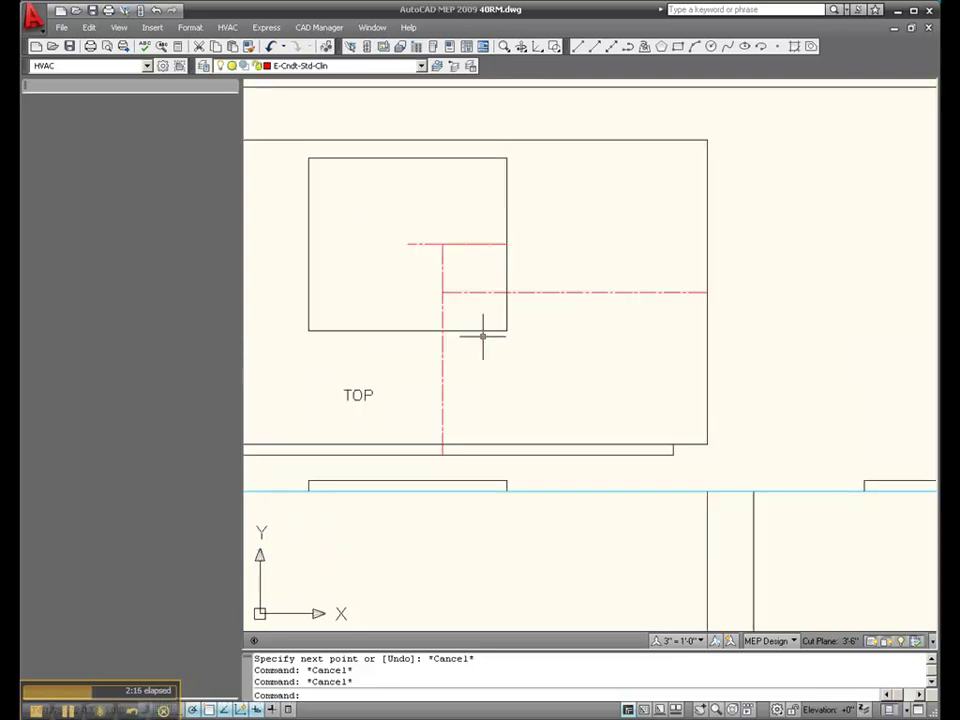
scroll(484, 358, "down", 2)
scroll(474, 358, "up", 1)
scroll(454, 352, "down", 2)
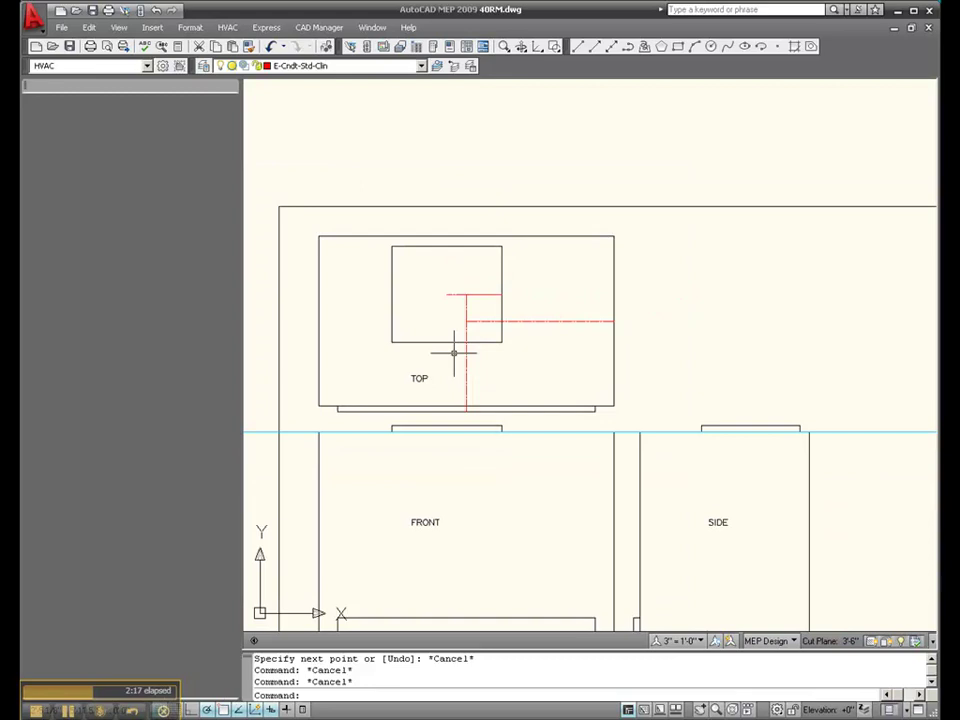
scroll(392, 311, "up", 2)
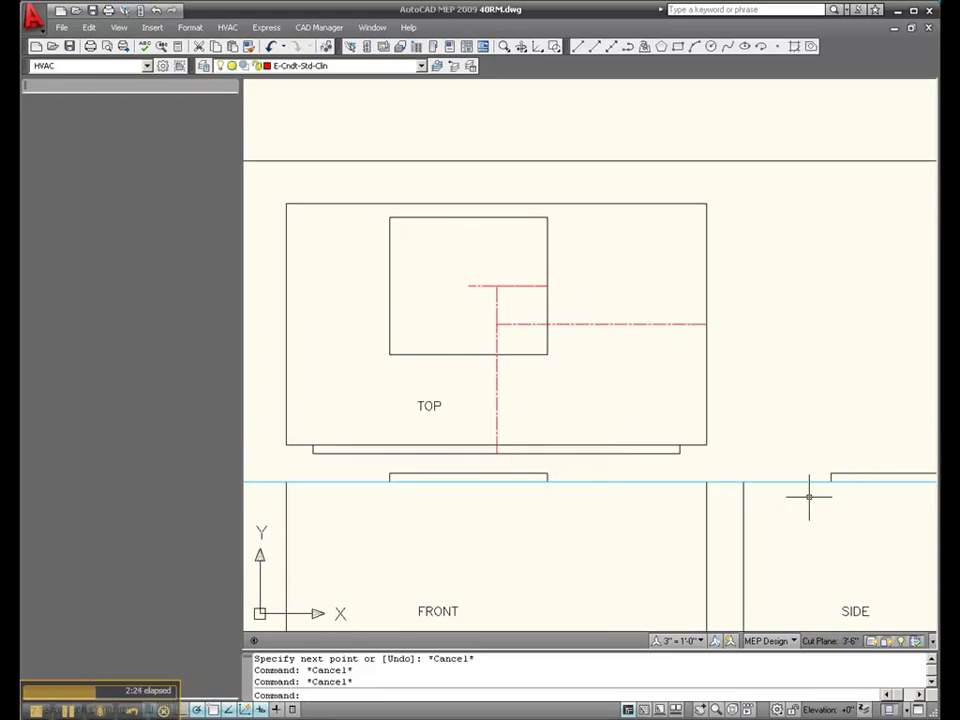
left_click(596, 445)
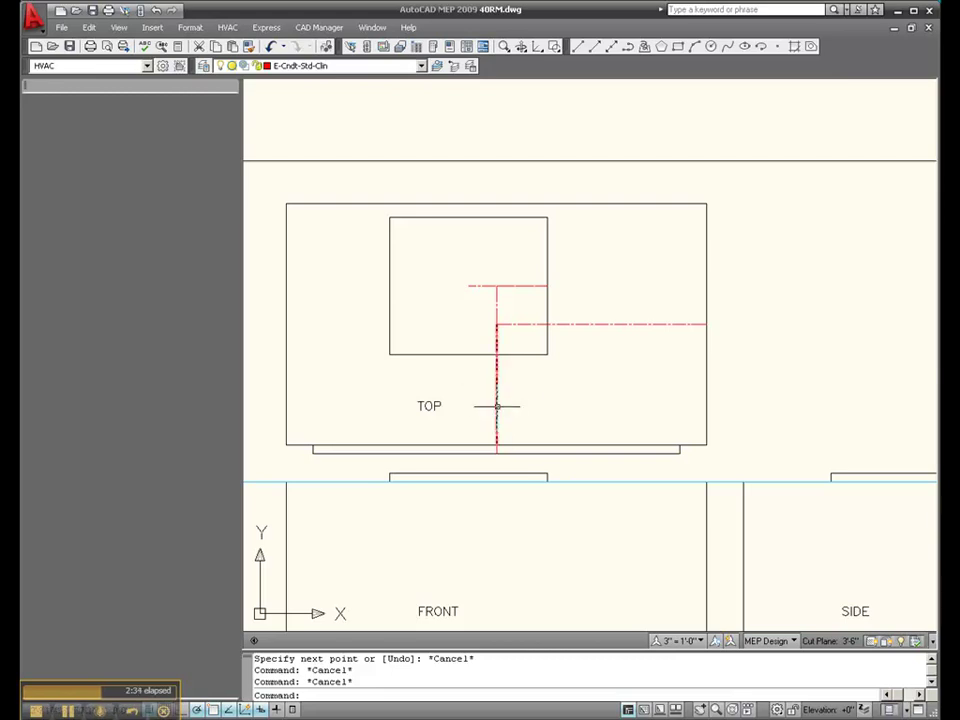
- Erase the short red centerline pieces inside the TOP view's inner square
left_click(516, 300)
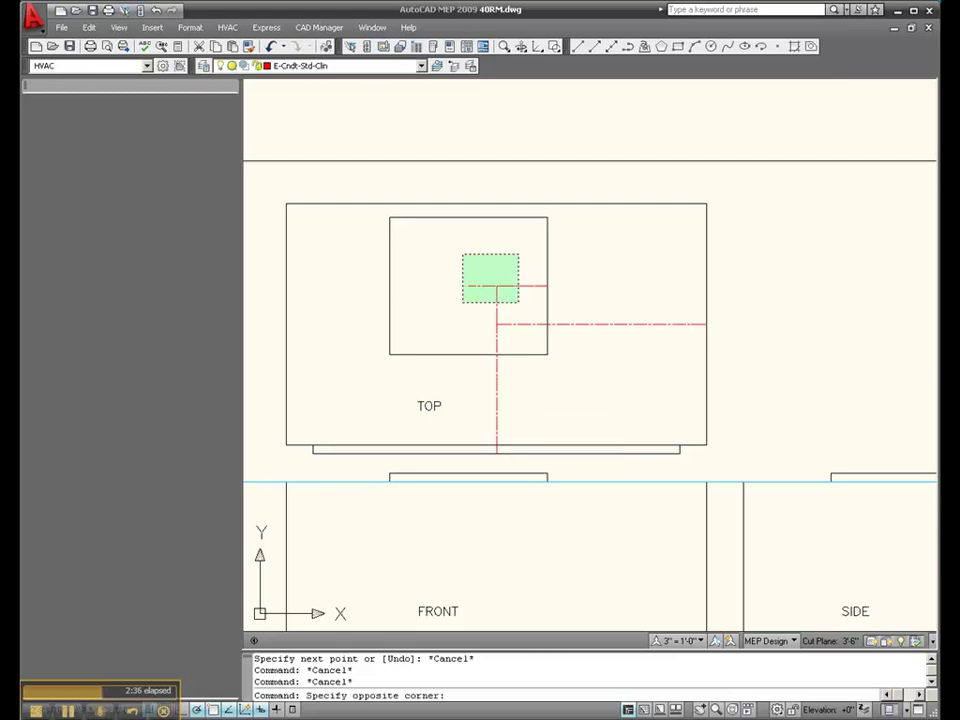
left_click(463, 253)
key("Delete")
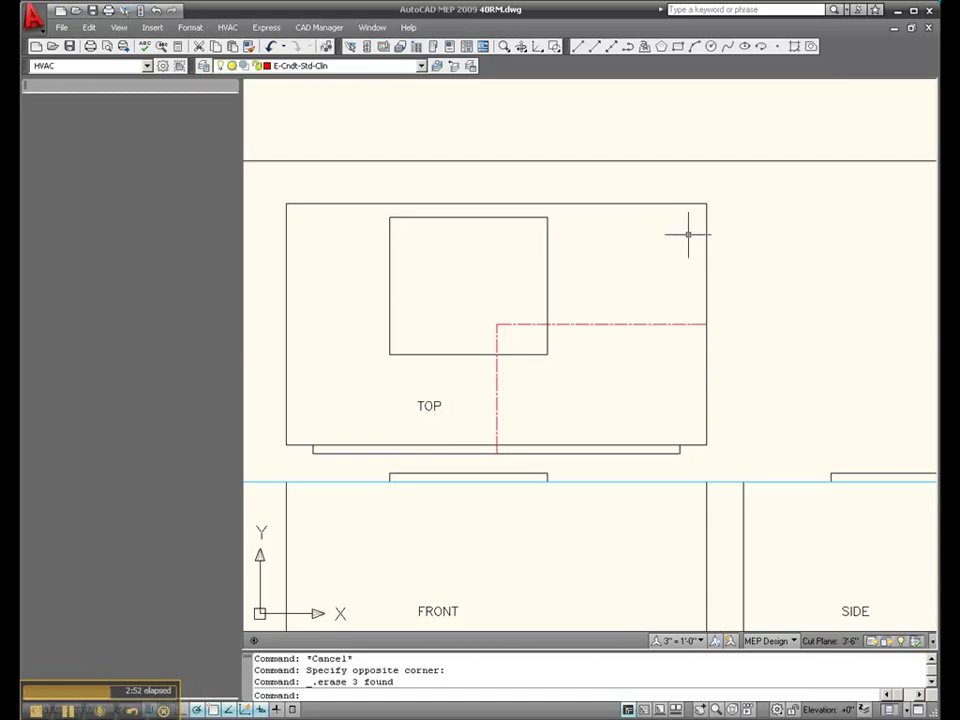
- Select the line under the TOP view together with the L-shaped red centerline
left_click(528, 461)
left_click(498, 452)
left_click(294, 445)
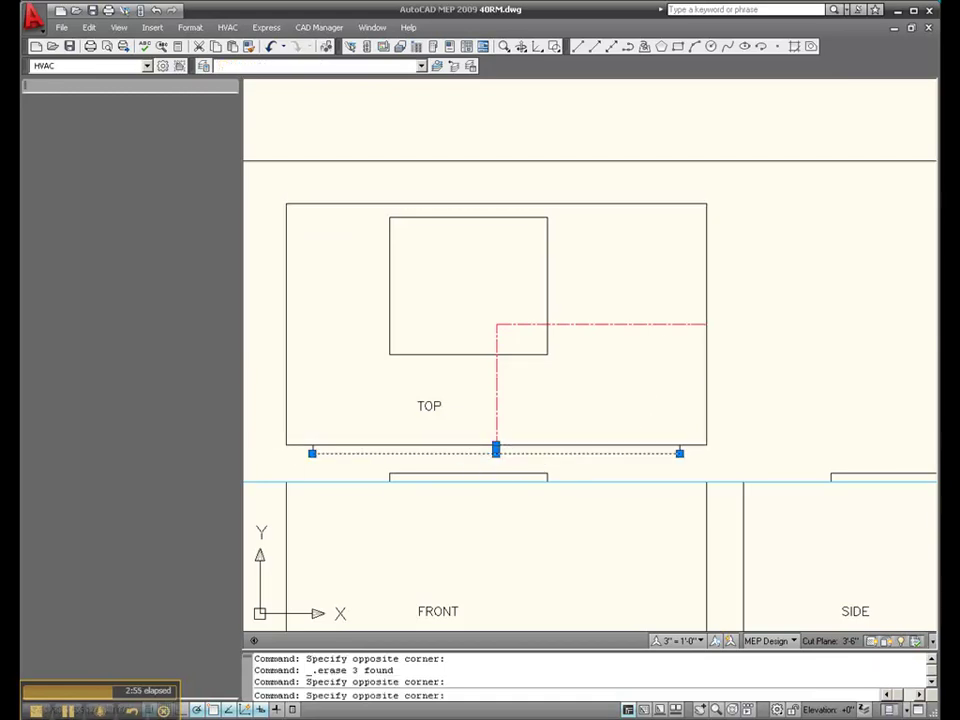
left_click(300, 424)
left_click(716, 457)
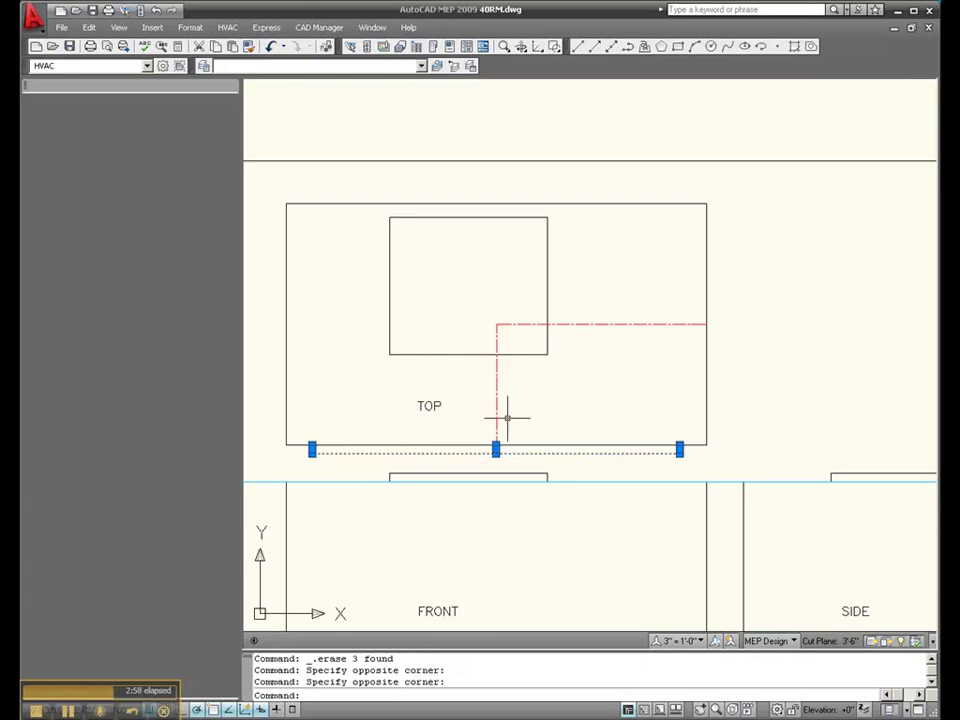
left_click_drag(507, 418, 479, 393)
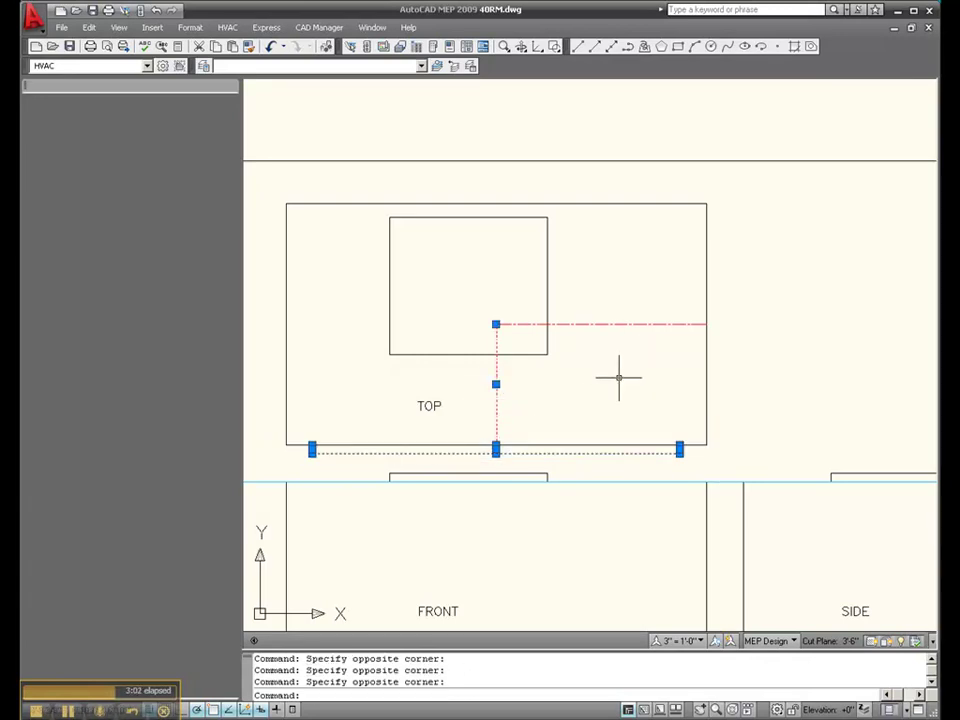
- Bring up and dismiss the shortcut menu for the selected red lines, then adjust the zoom
right_click(733, 364)
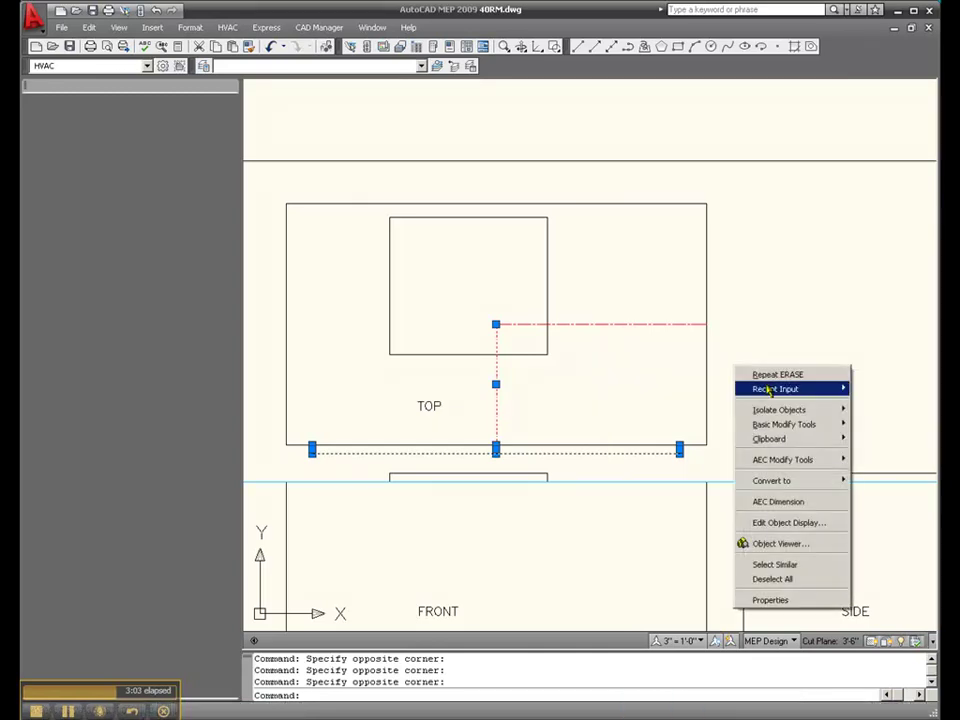
mouse_move(780, 428)
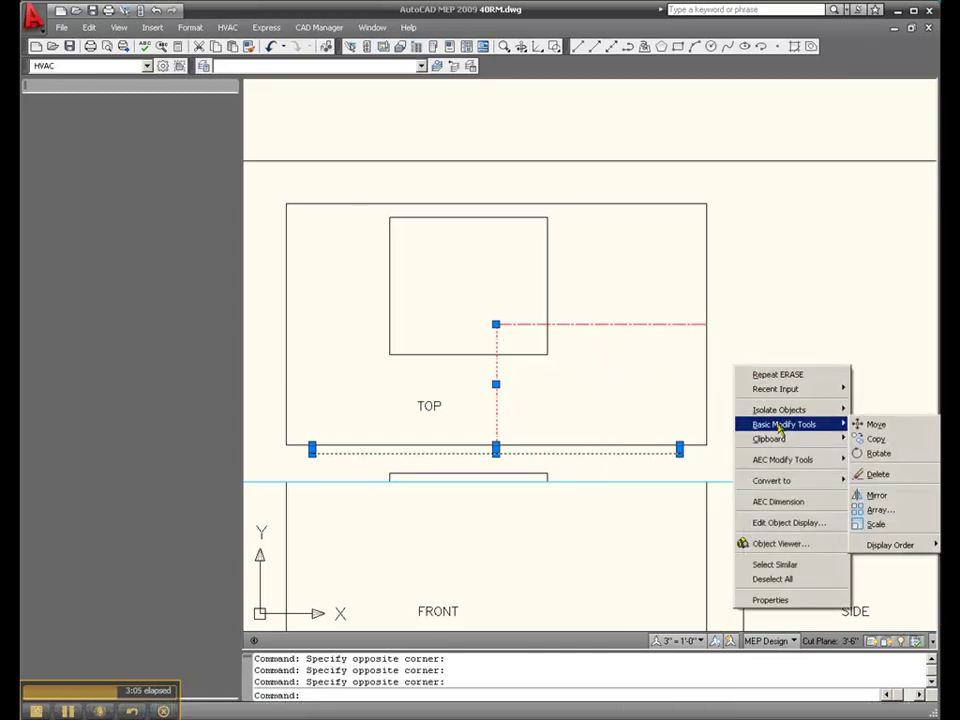
left_click(782, 345)
left_click(766, 300)
scroll(757, 258, "down", 2)
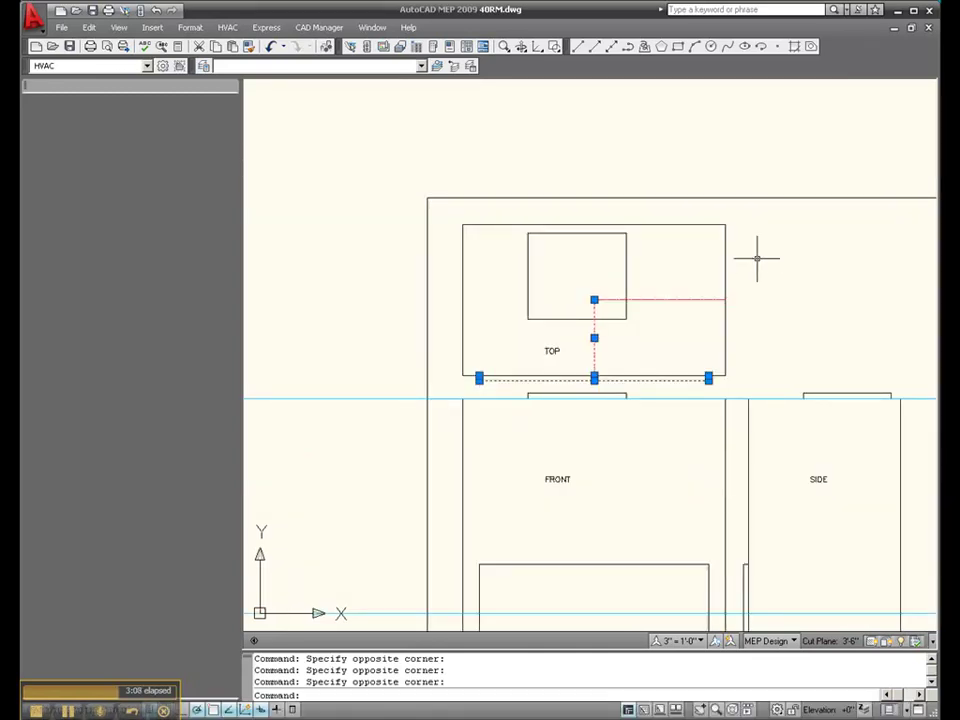
scroll(757, 258, "down", 2)
scroll(795, 392, "up", 2)
scroll(797, 394, "down", 2)
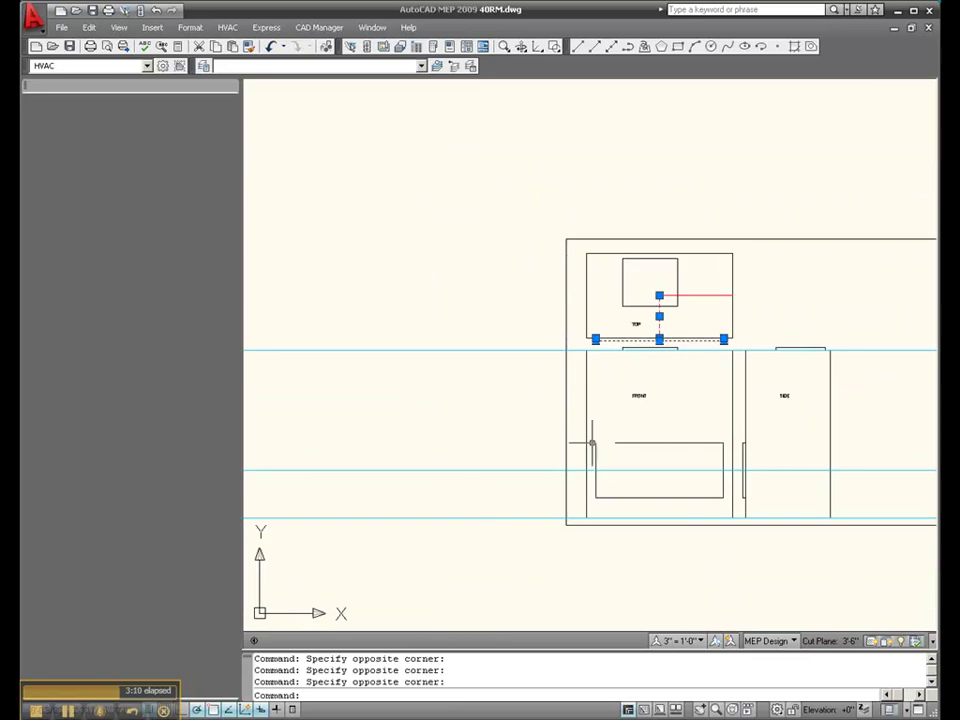
- Add the FRONT view's inner rectangle and move all six selected objects 2" right into the TOP view
left_click(593, 436)
left_click(733, 505)
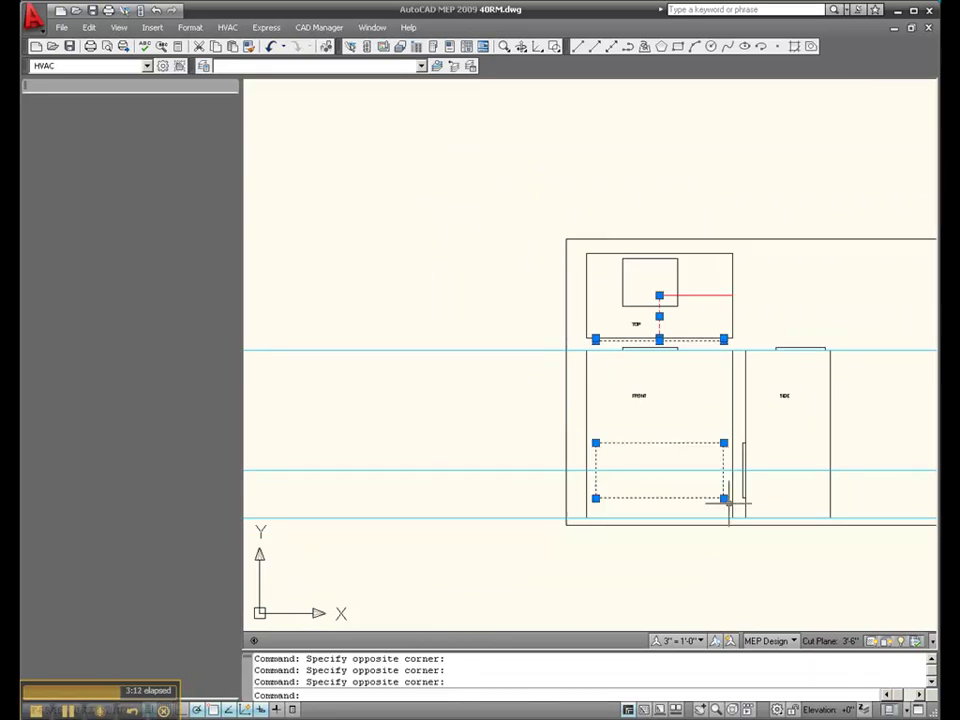
right_click(498, 282)
mouse_move(561, 342)
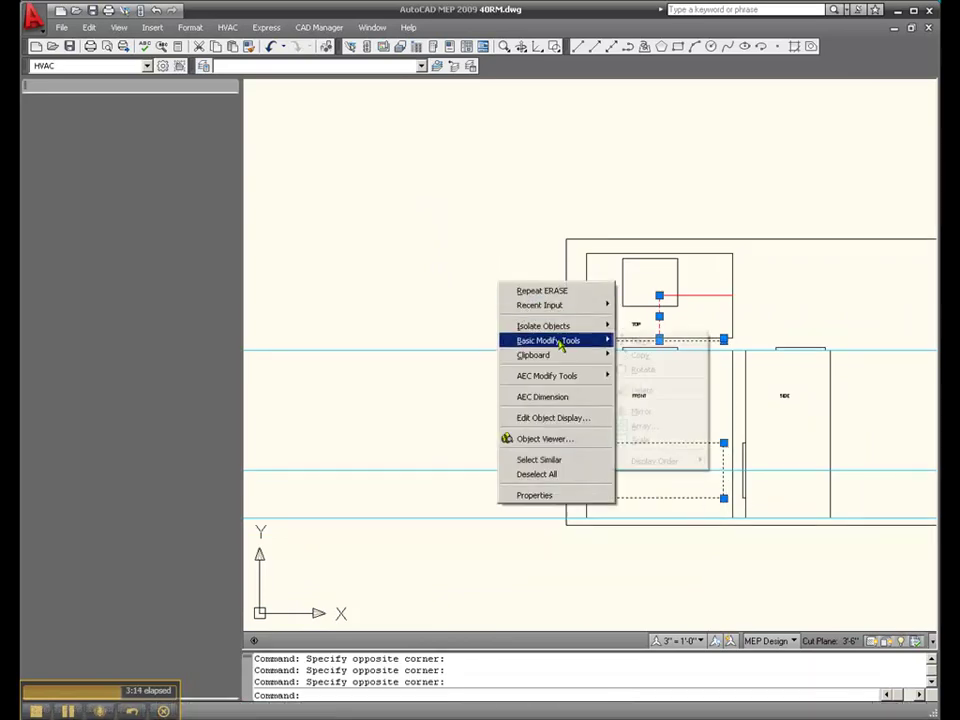
left_click(645, 341)
scroll(742, 285, "up", 2)
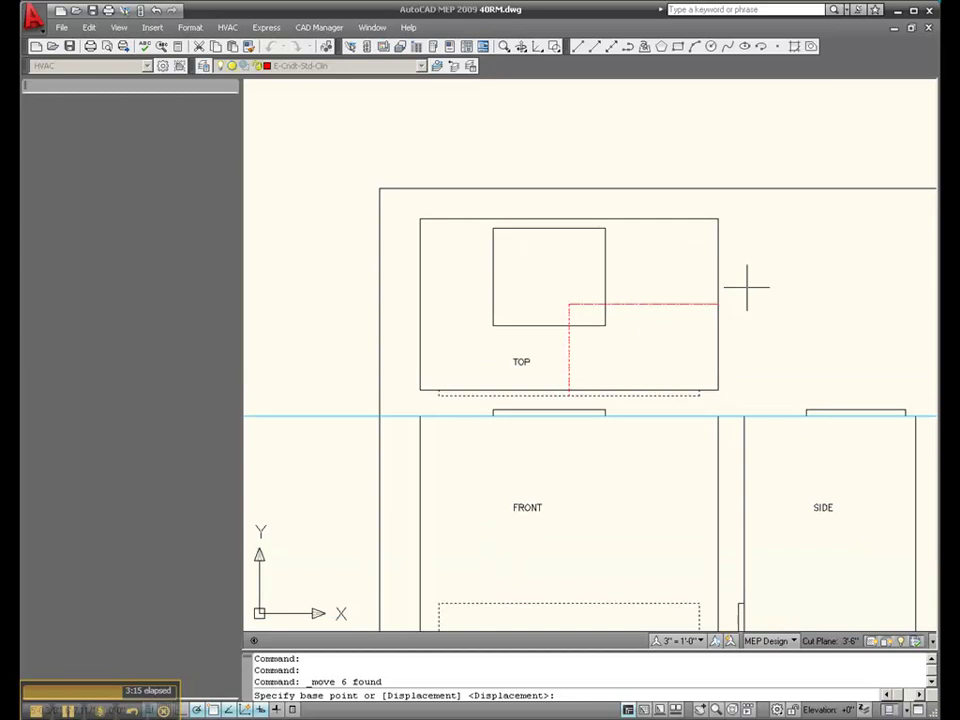
left_click(648, 350)
scroll(647, 348, "down", 2)
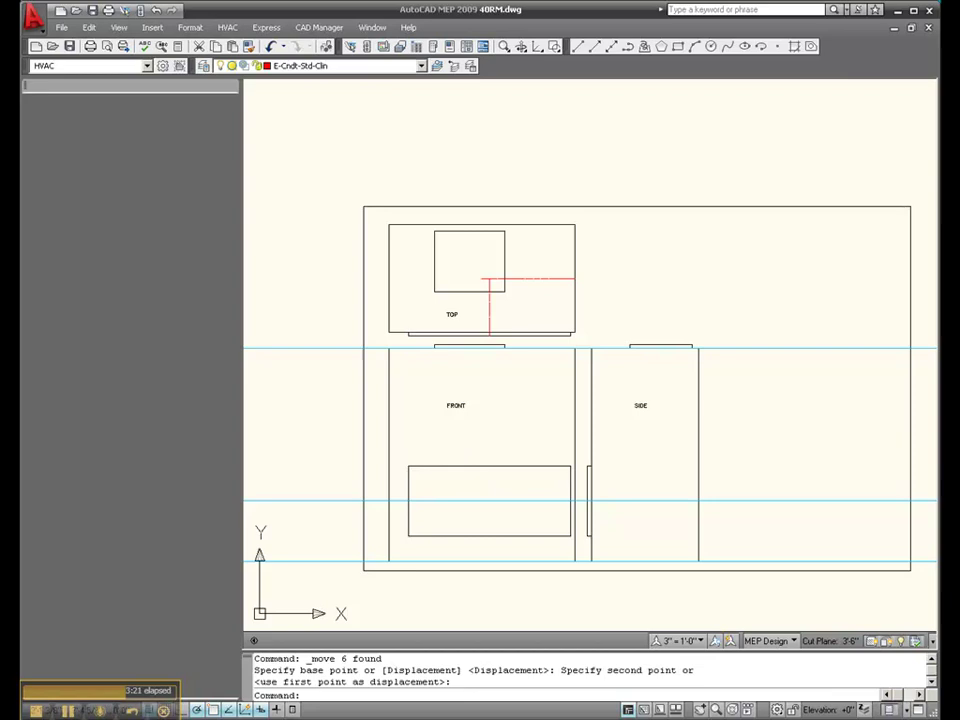
scroll(468, 199, "up", 2)
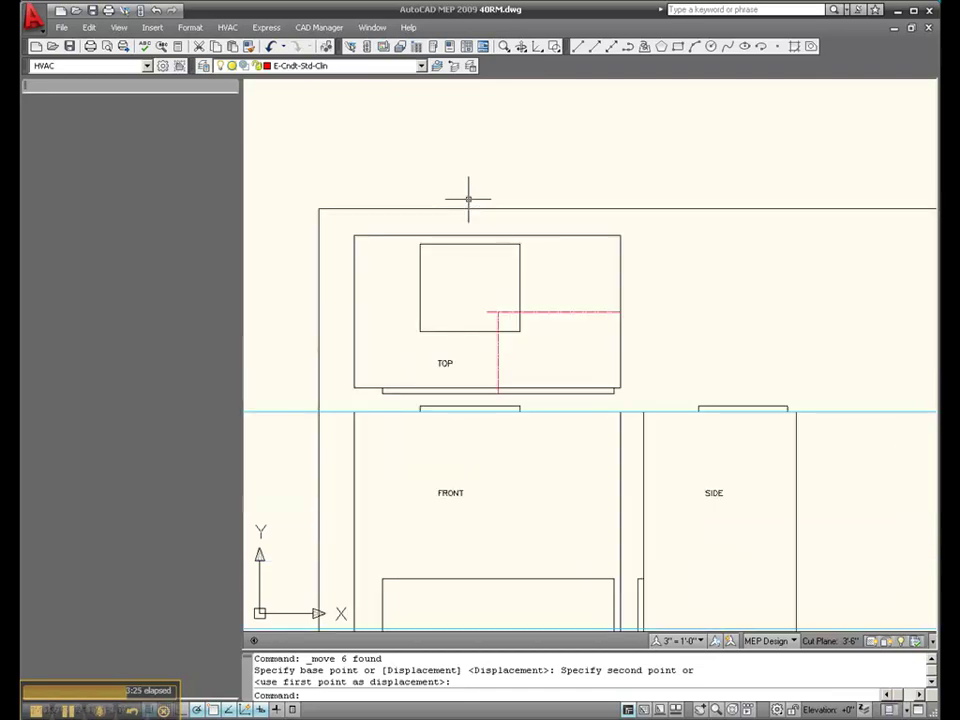
- Draw a red line from the horizontal line's right endpoint left into the small square
scroll(525, 360, "up", 2)
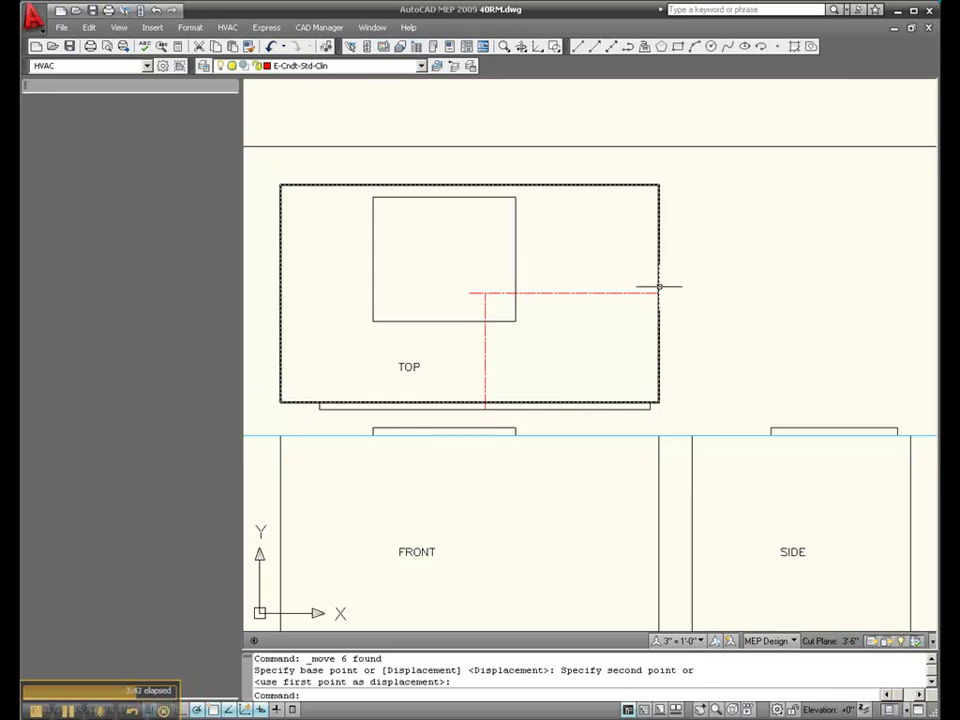
left_click(473, 292)
left_click(469, 293)
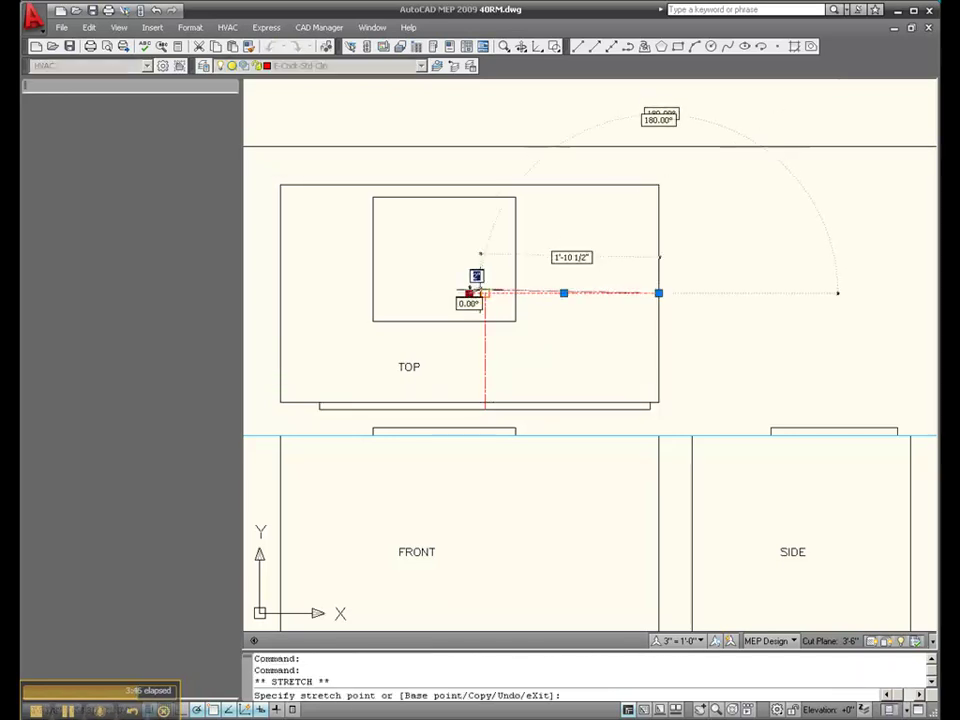
key("Escape")
key("Escape")
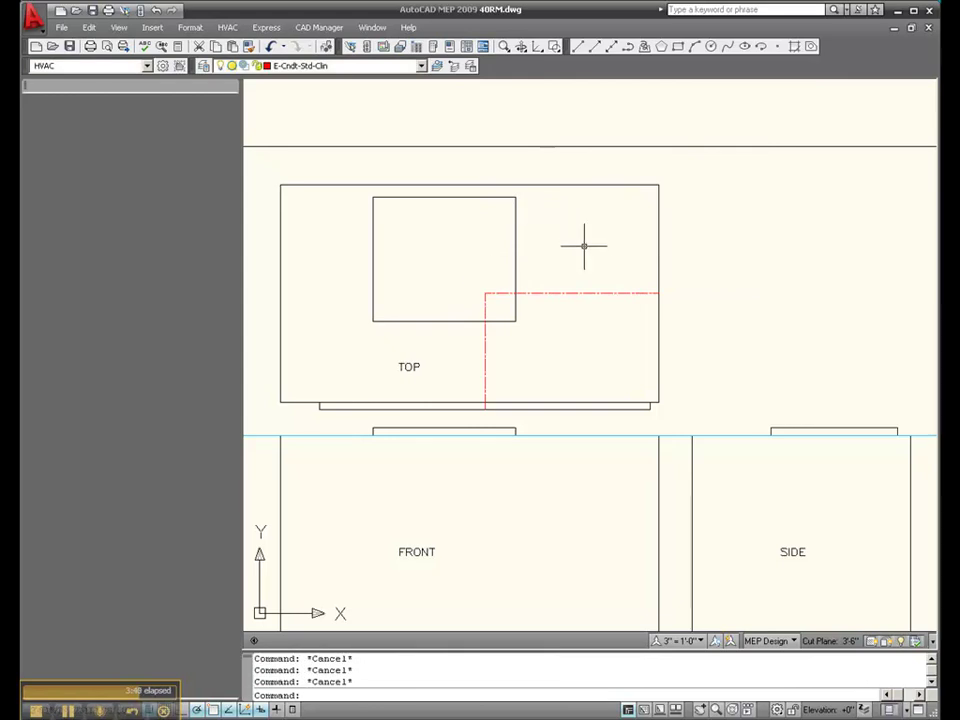
left_click(578, 47)
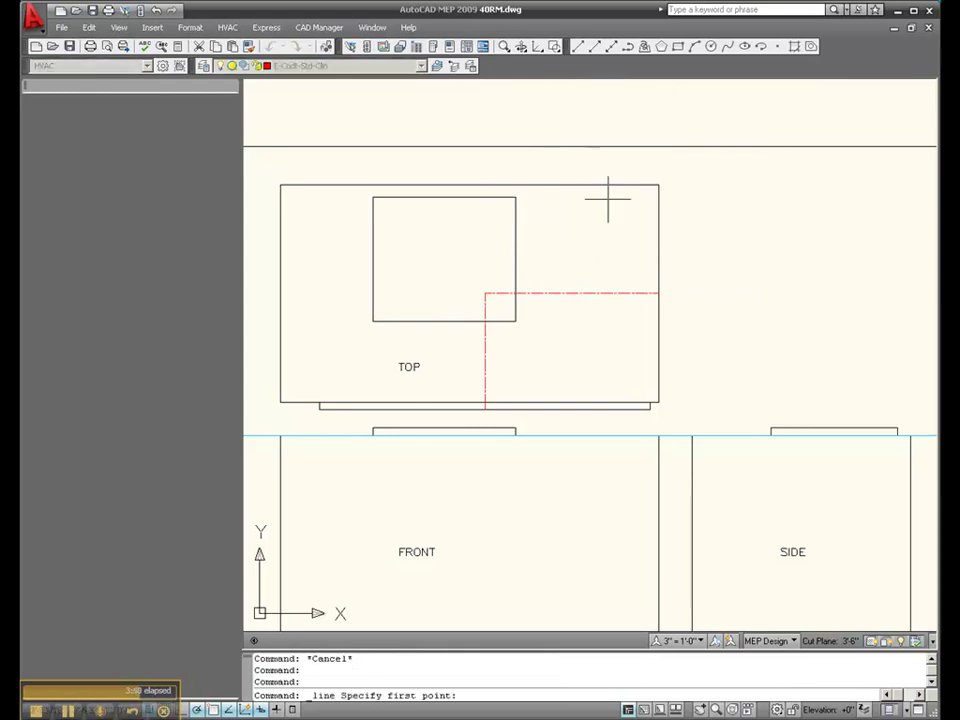
left_click(657, 293)
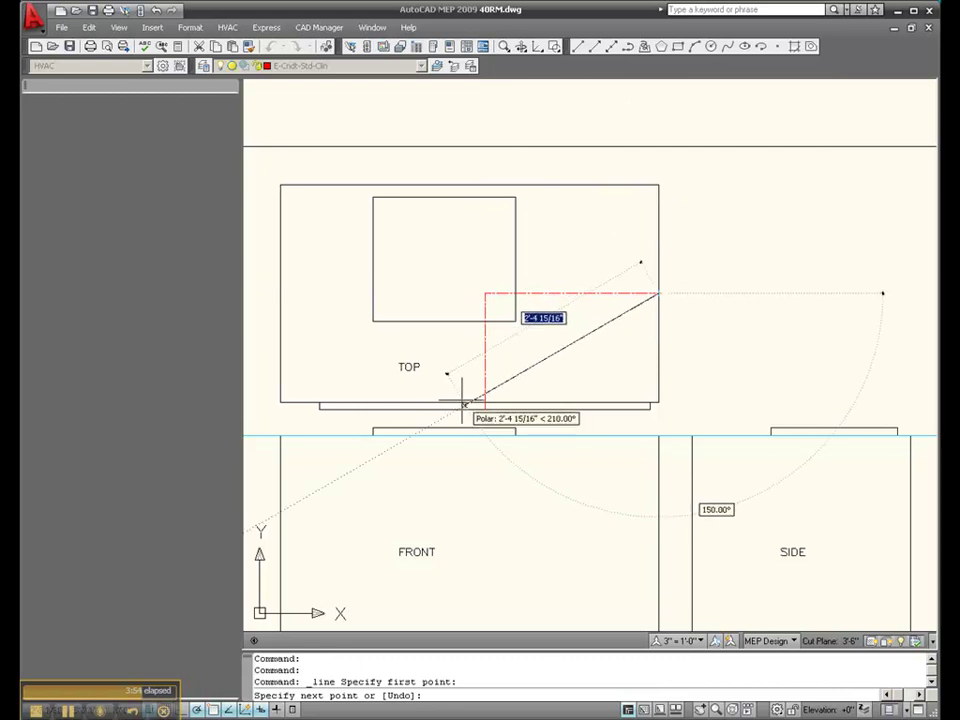
left_click(469, 293)
key("Escape")
key("Escape")
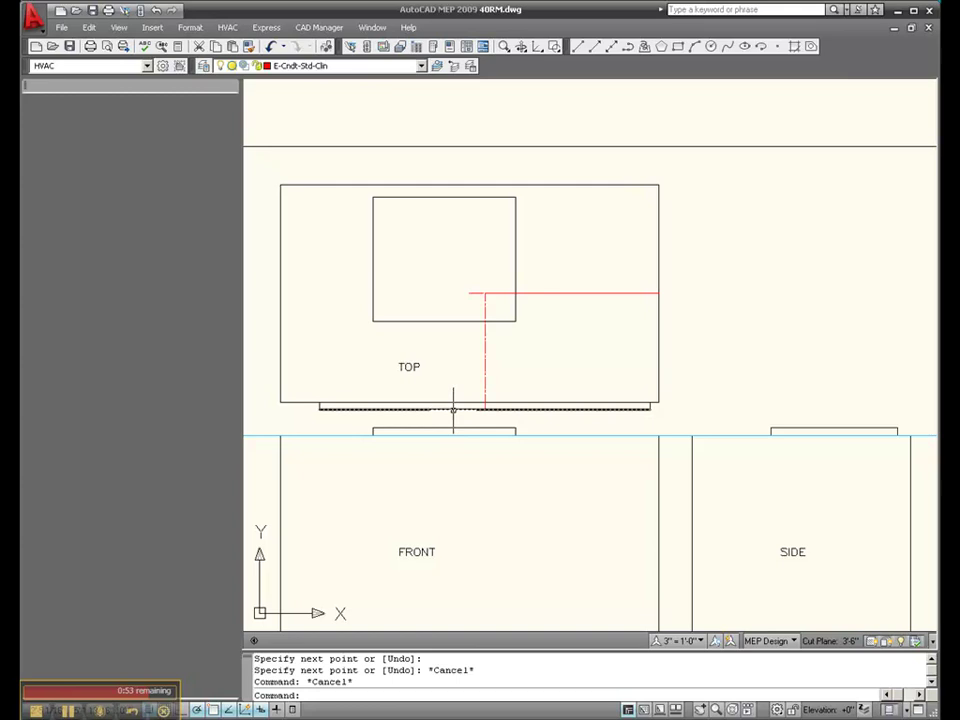
- Add a short two-segment line from that end, running straight up then left
mouse_move(450, 410)
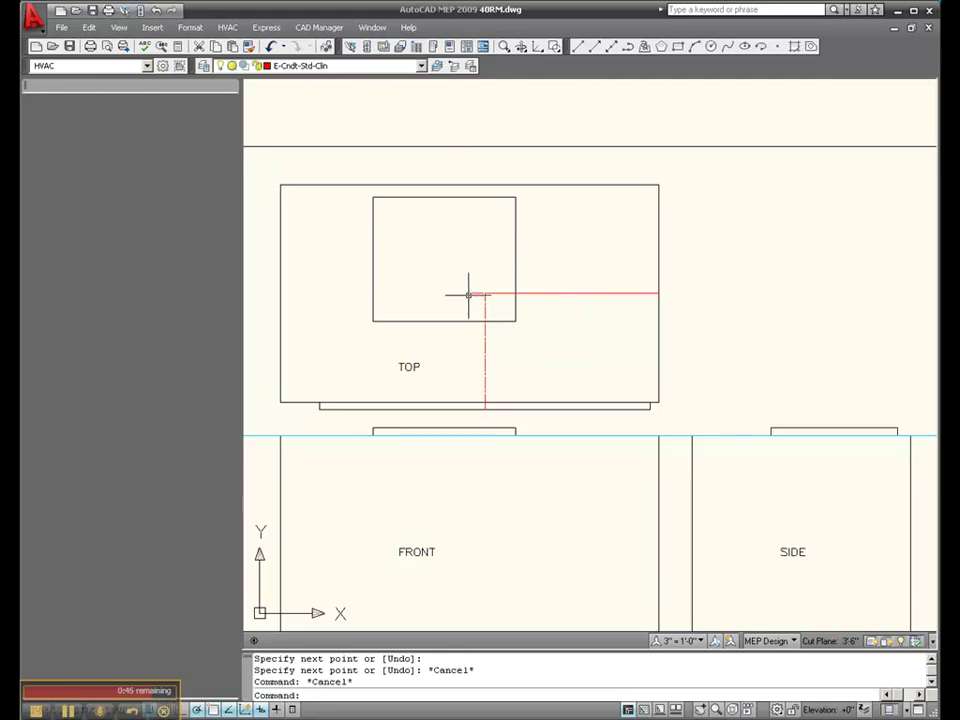
left_click(578, 46)
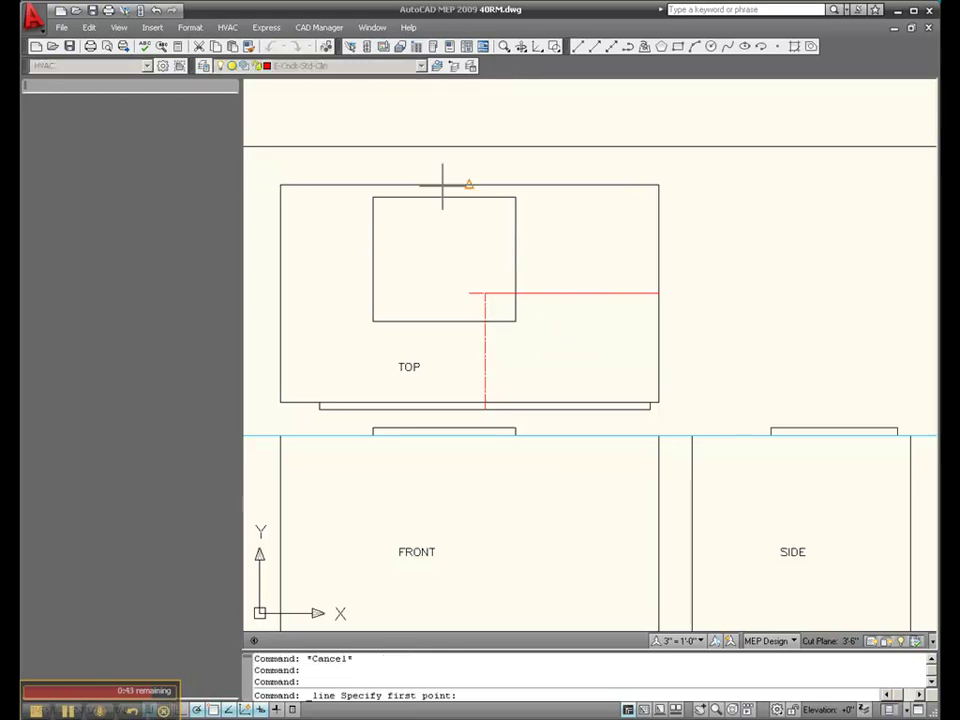
left_click(469, 293)
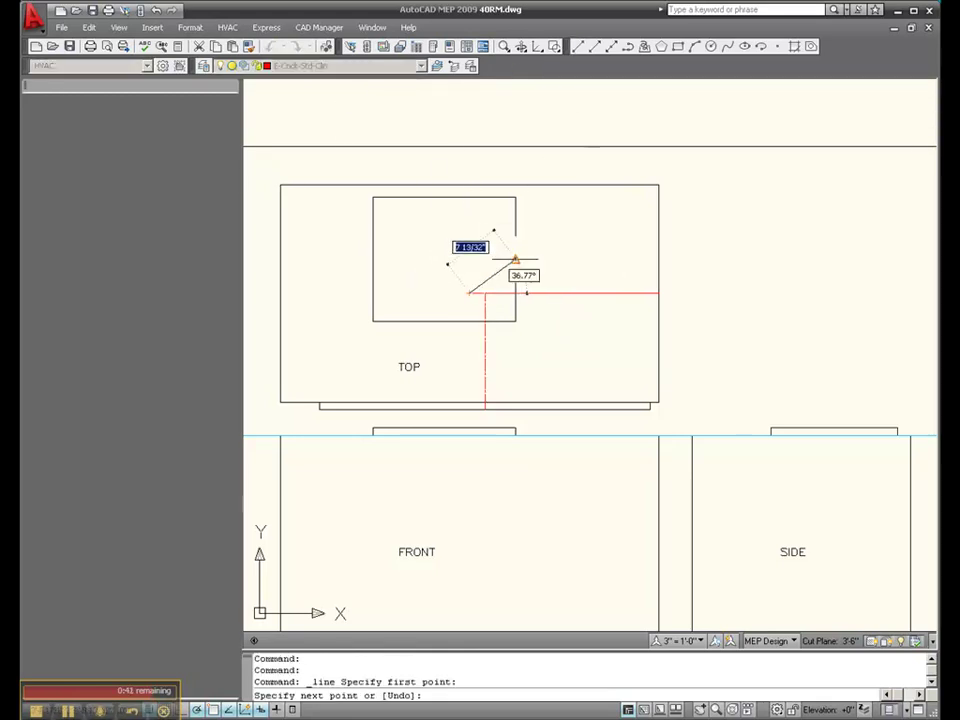
left_click(469, 260)
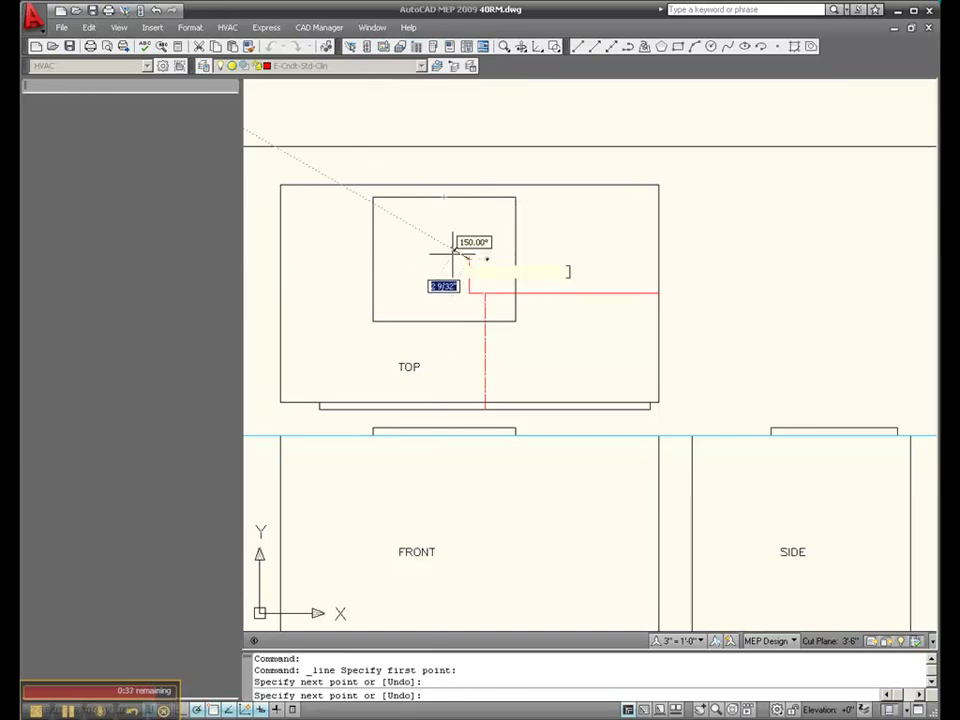
left_click(455, 260)
key("Escape")
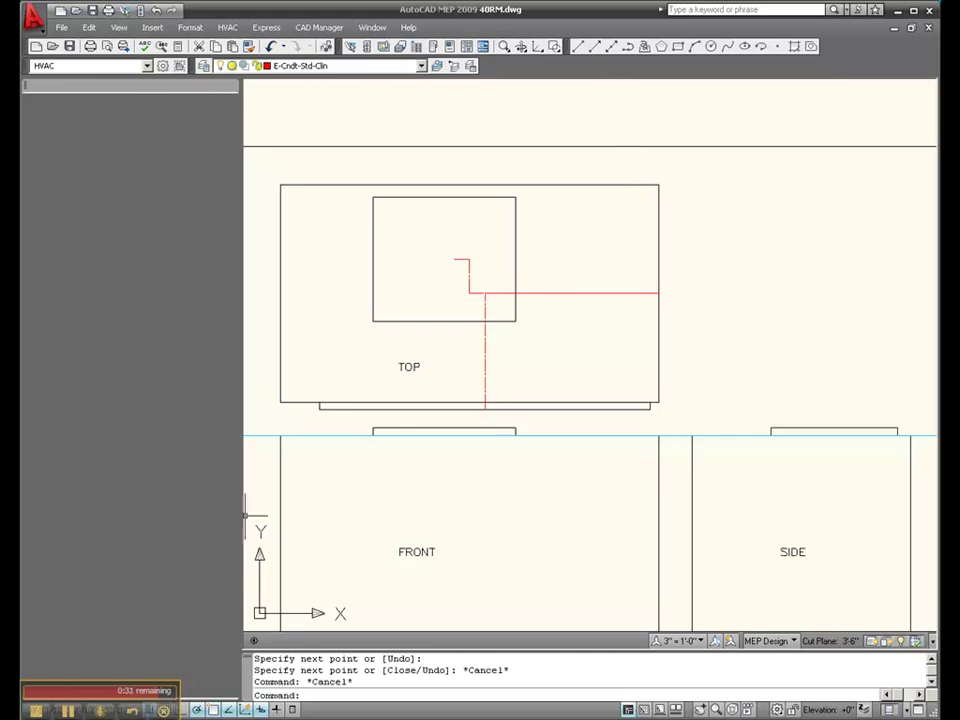
- Switch to the Drawing3.dwg part drawing
scroll(484, 221, "up", 2)
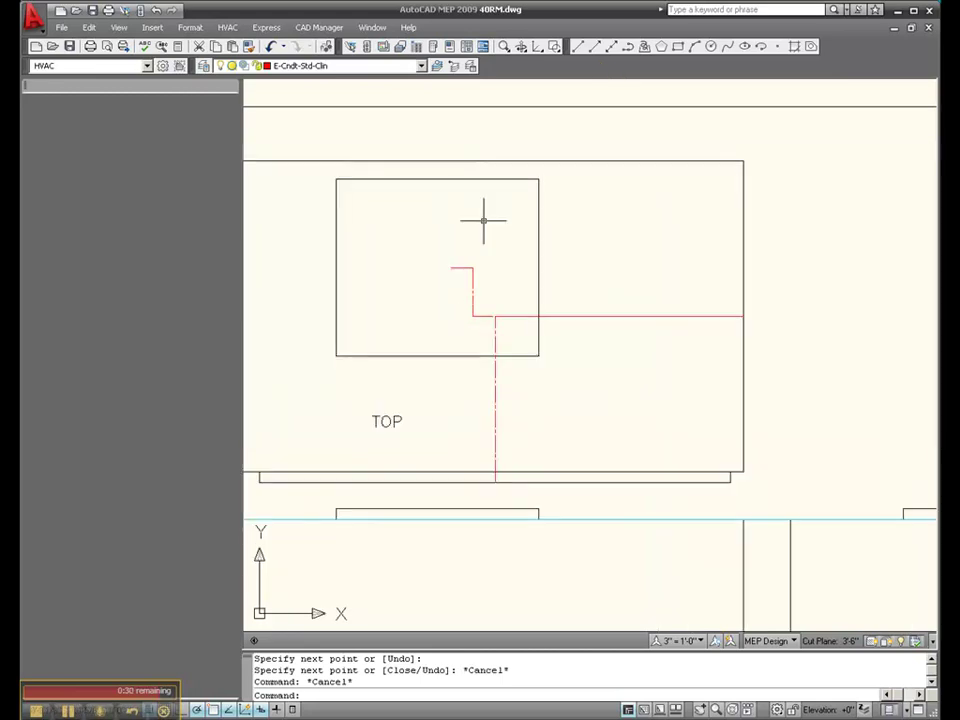
left_click(372, 27)
left_click(396, 439)
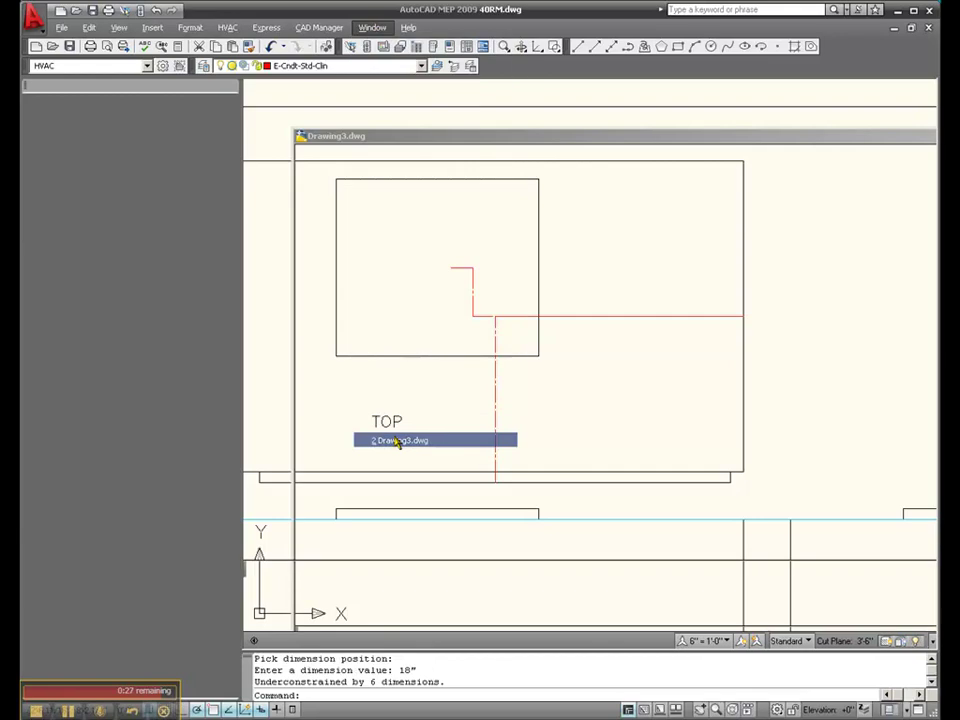
key("Escape")
scroll(740, 320, "up", 2)
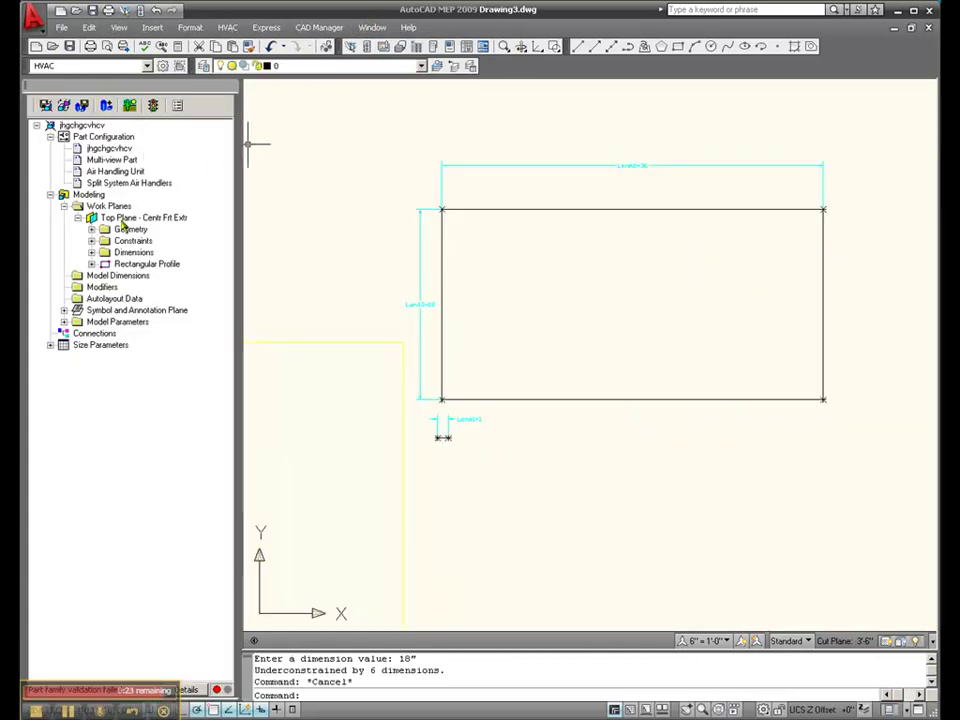
- Add two joined Top Plane lines below the profile, running right then down
right_click(121, 218)
mouse_move(200, 334)
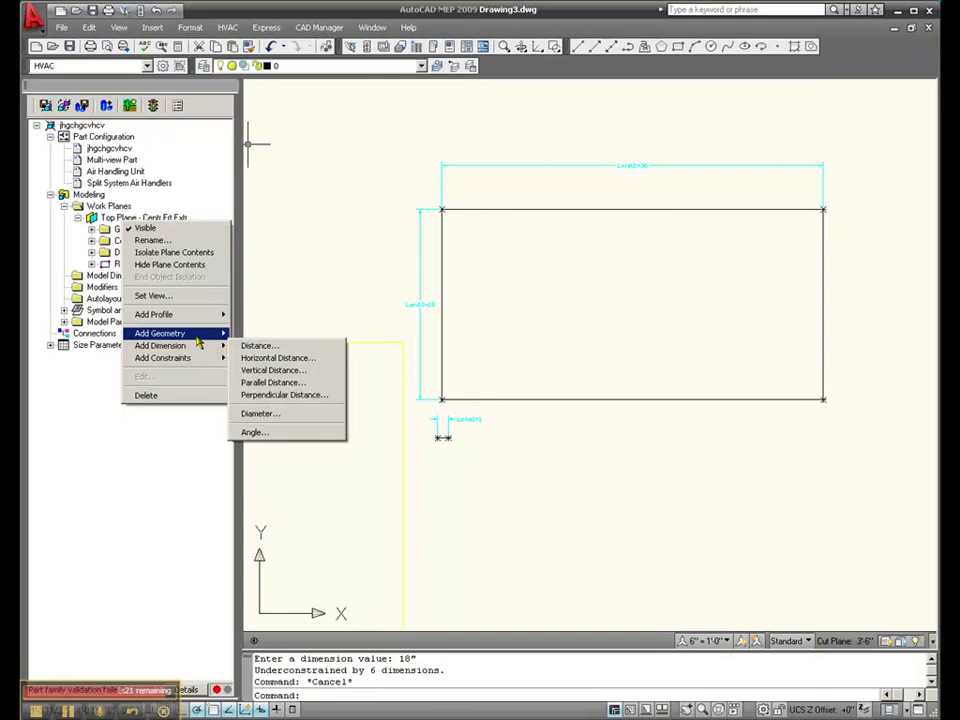
left_click(252, 345)
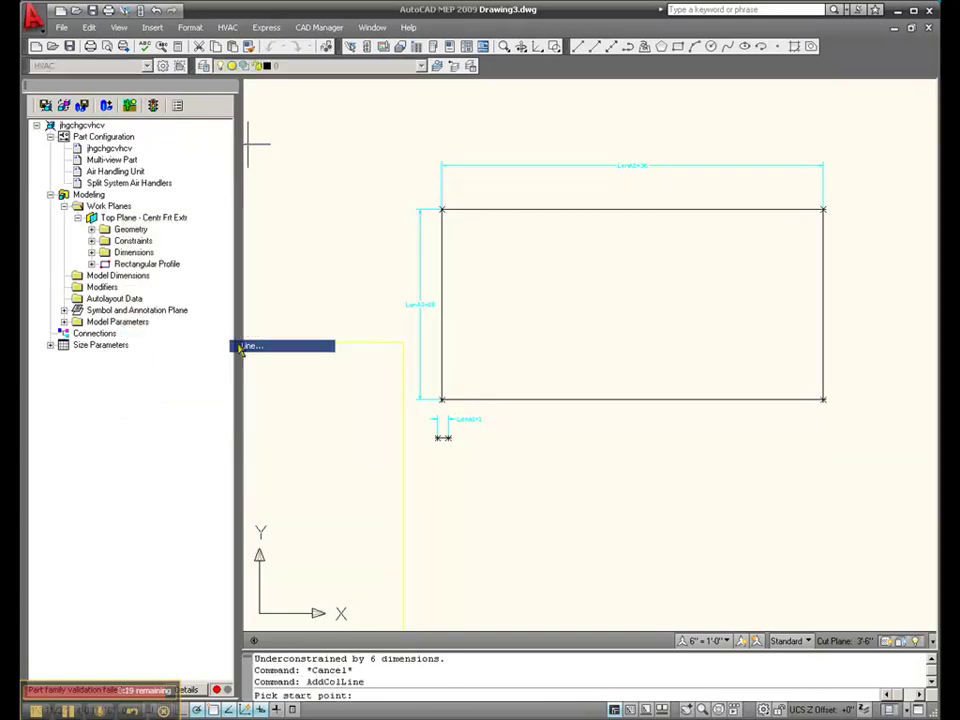
left_click(447, 437)
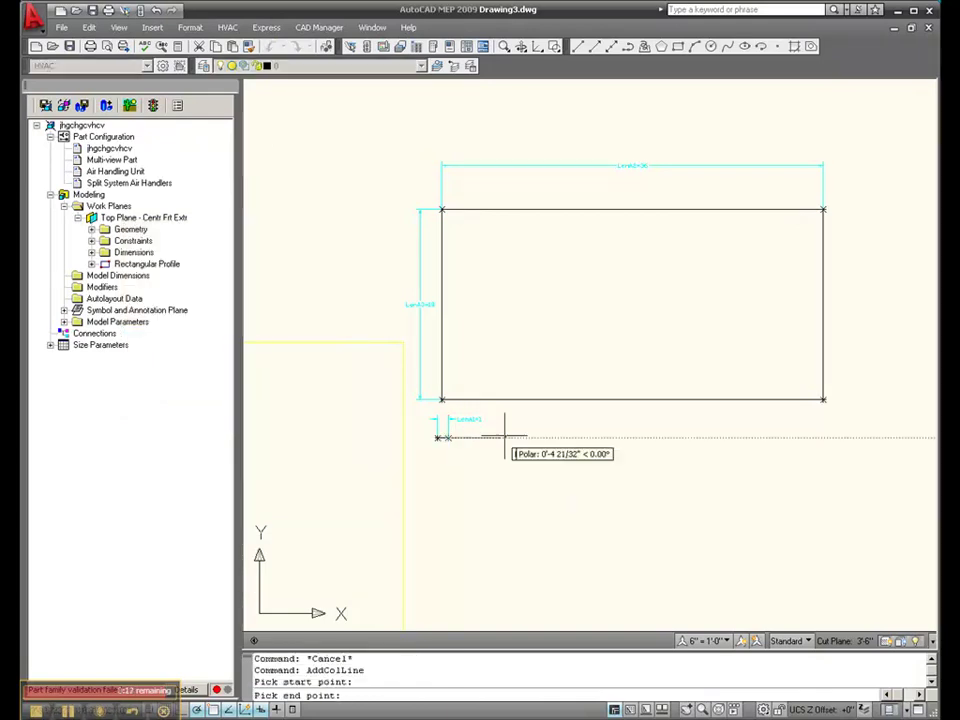
left_click(546, 437)
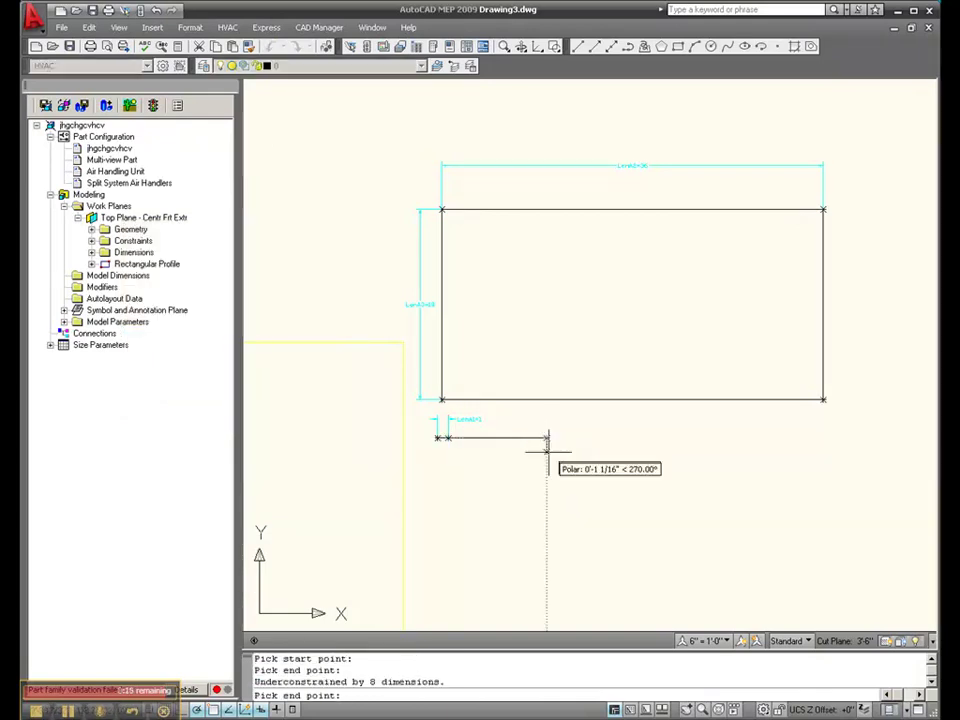
left_click(546, 572)
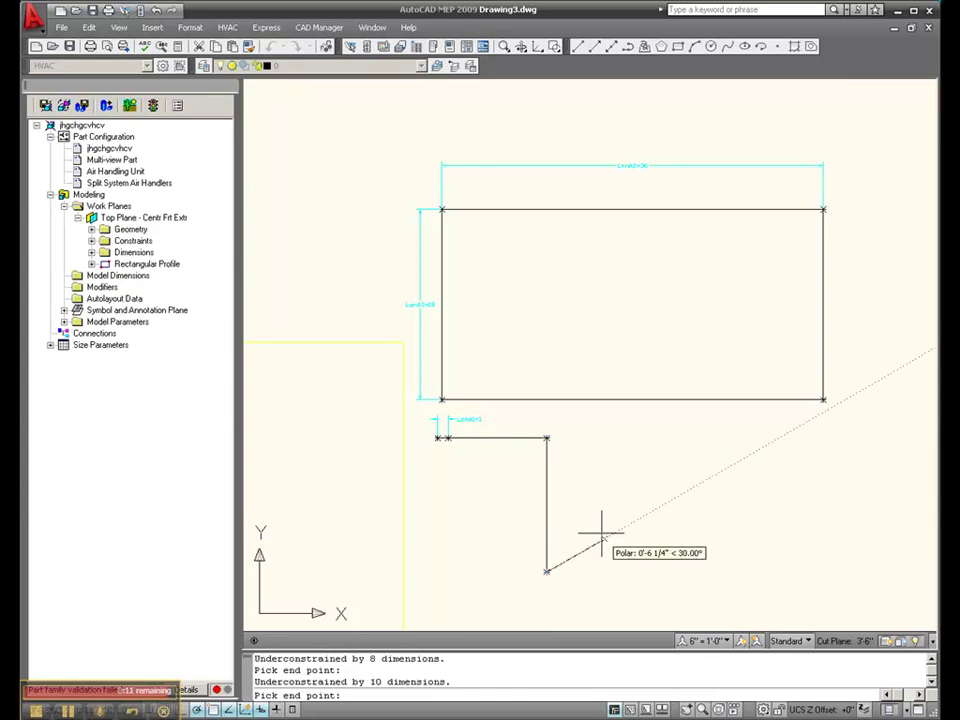
key("Return")
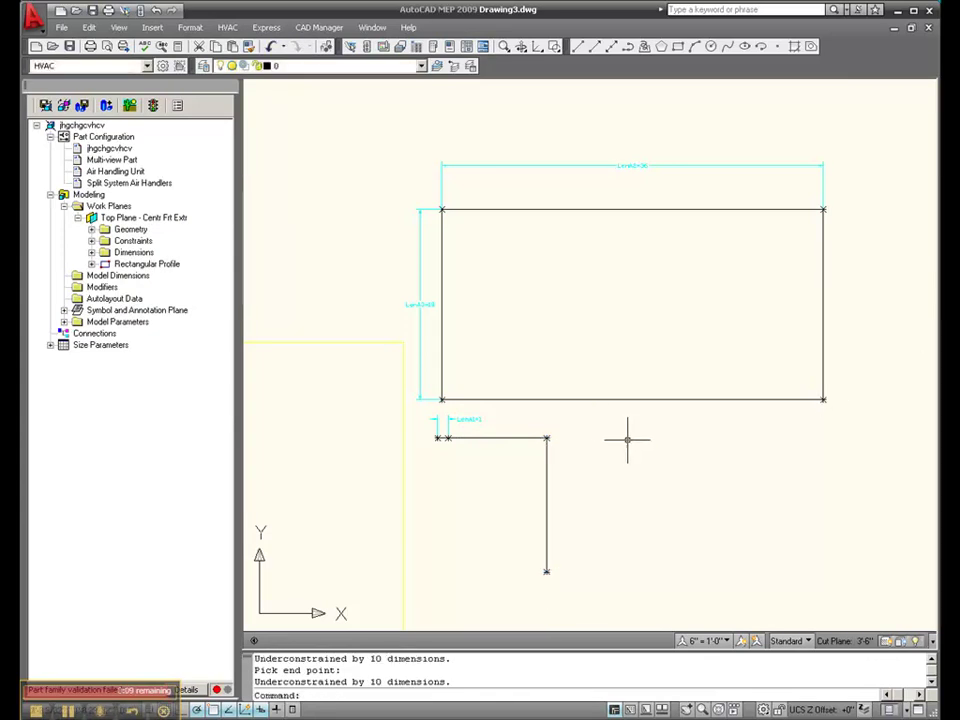